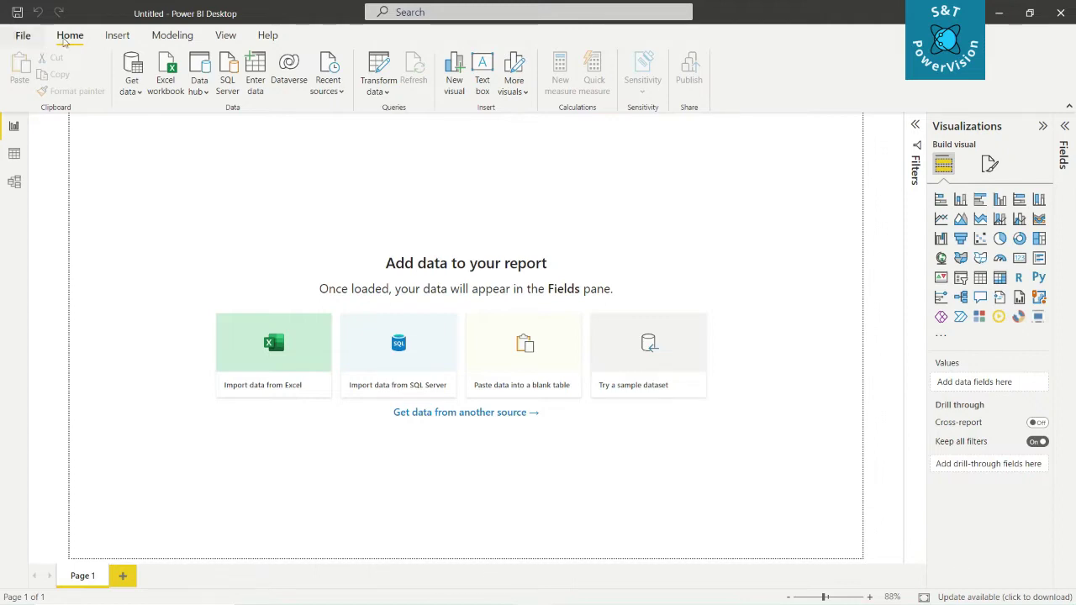
- Start a new data import with the Folder connector
{"action": "left_click", "coordinate": [132, 88]}
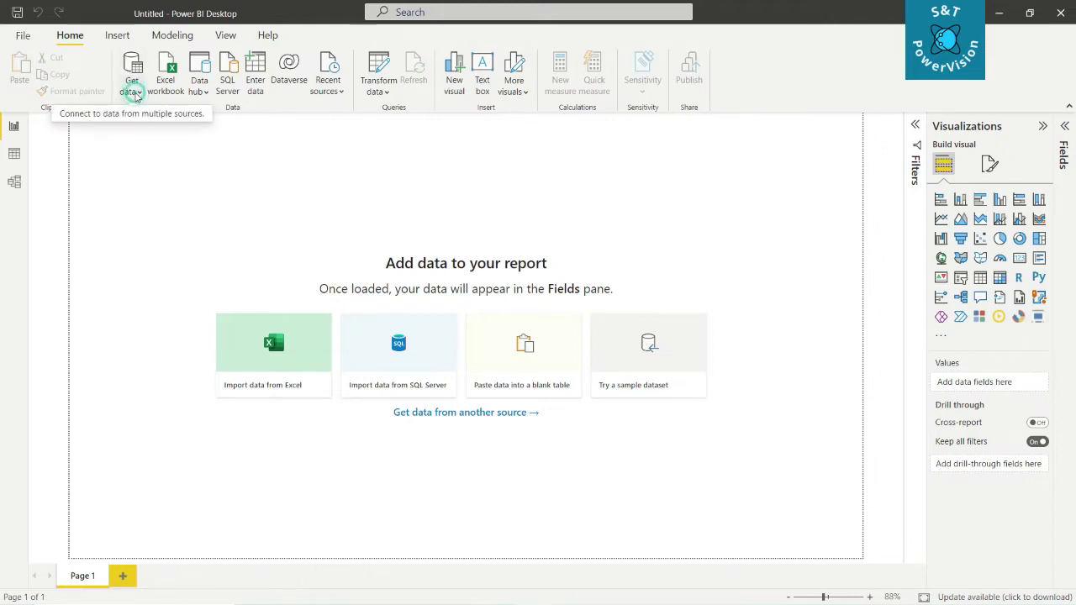
{"action": "left_click", "coordinate": [133, 90]}
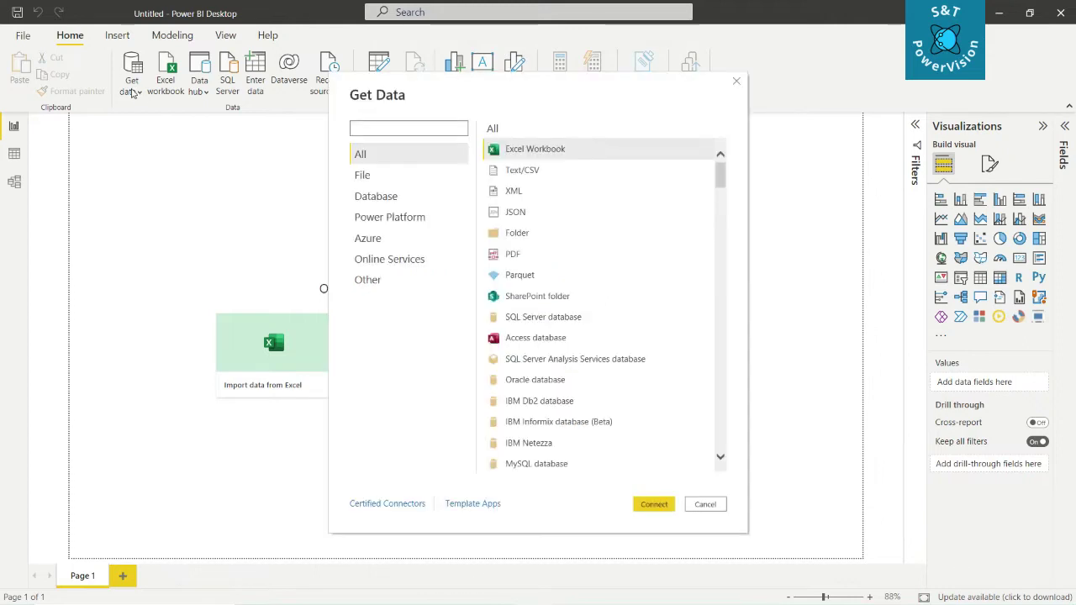
{"action": "left_click", "coordinate": [508, 235]}
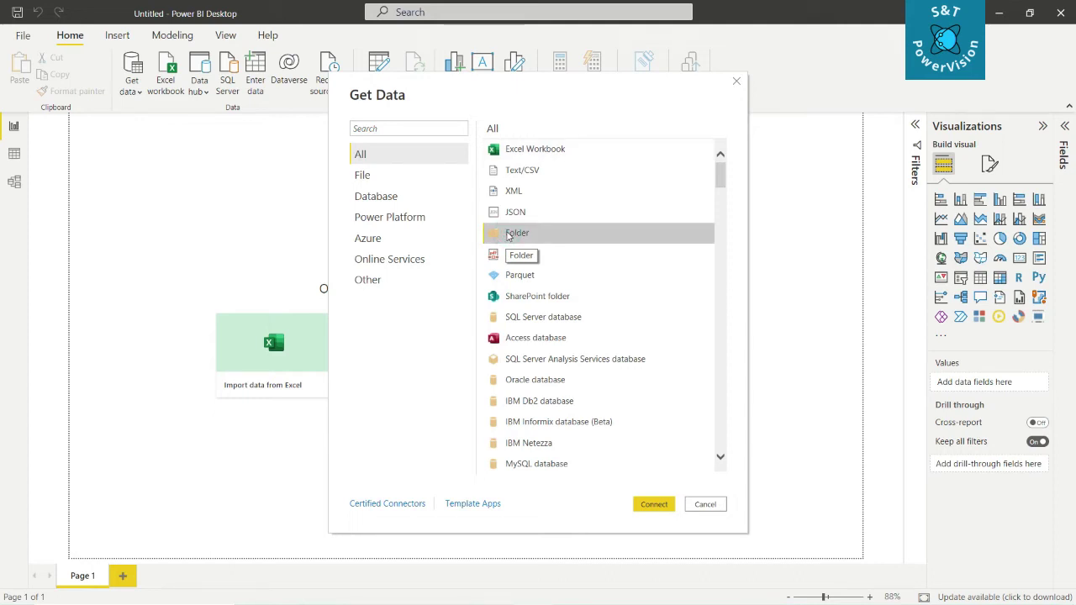
{"action": "left_click", "coordinate": [647, 508]}
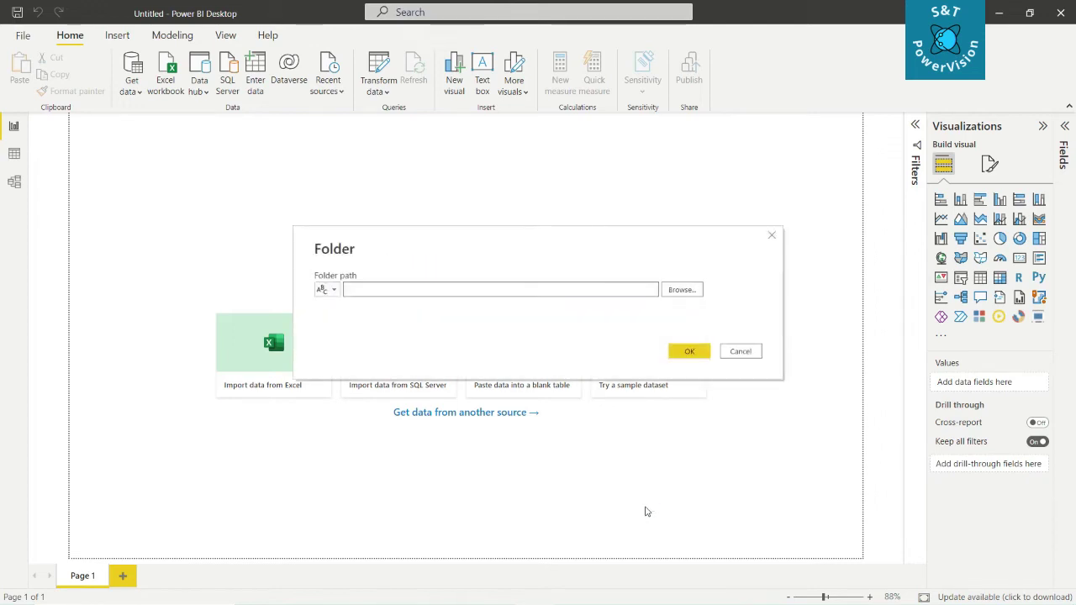
- Browse to F:\Import Folder on New Volume (F:) as the folder path and connect to it
{"action": "left_click", "coordinate": [674, 291]}
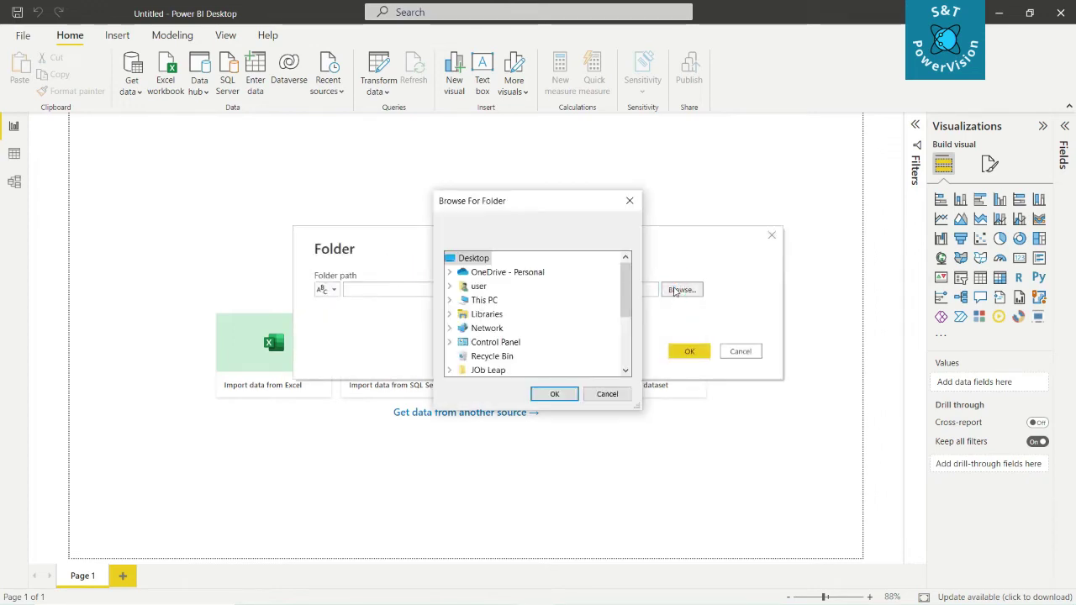
{"action": "scroll", "coordinate": [528, 317], "scroll_direction": "down", "scroll_amount": 3}
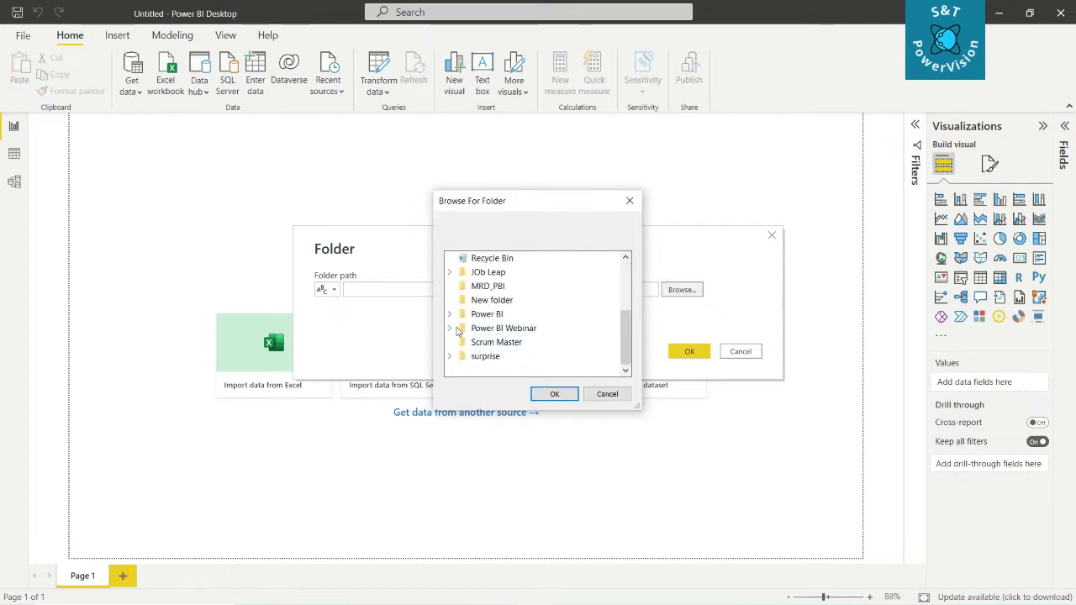
{"action": "scroll", "coordinate": [458, 336], "scroll_direction": "up", "scroll_amount": 3}
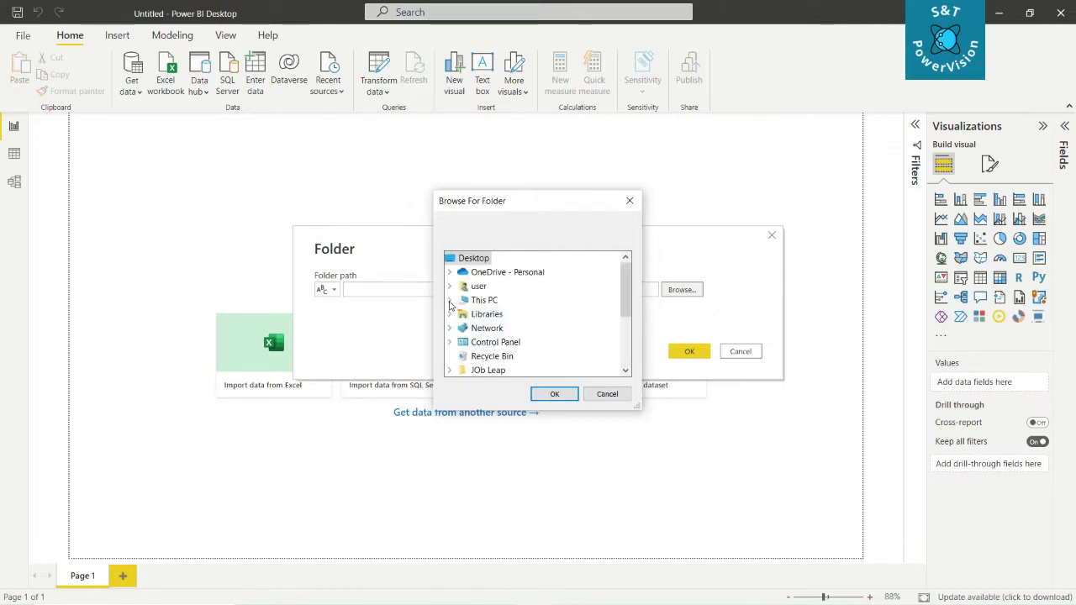
{"action": "left_click", "coordinate": [450, 301]}
{"action": "scroll", "coordinate": [458, 303], "scroll_direction": "down", "scroll_amount": 3}
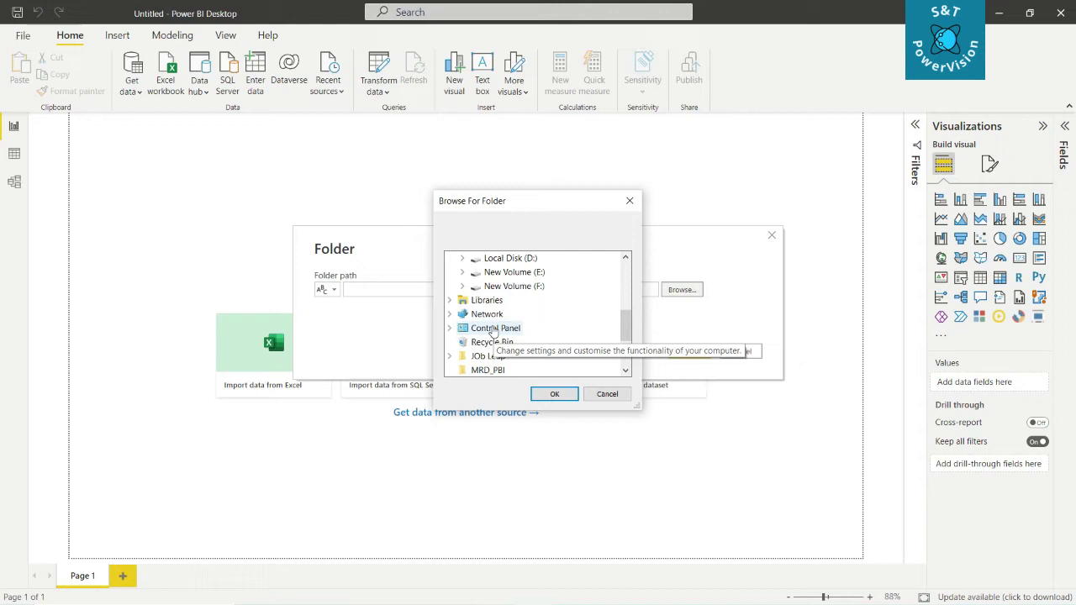
{"action": "left_click", "coordinate": [462, 287]}
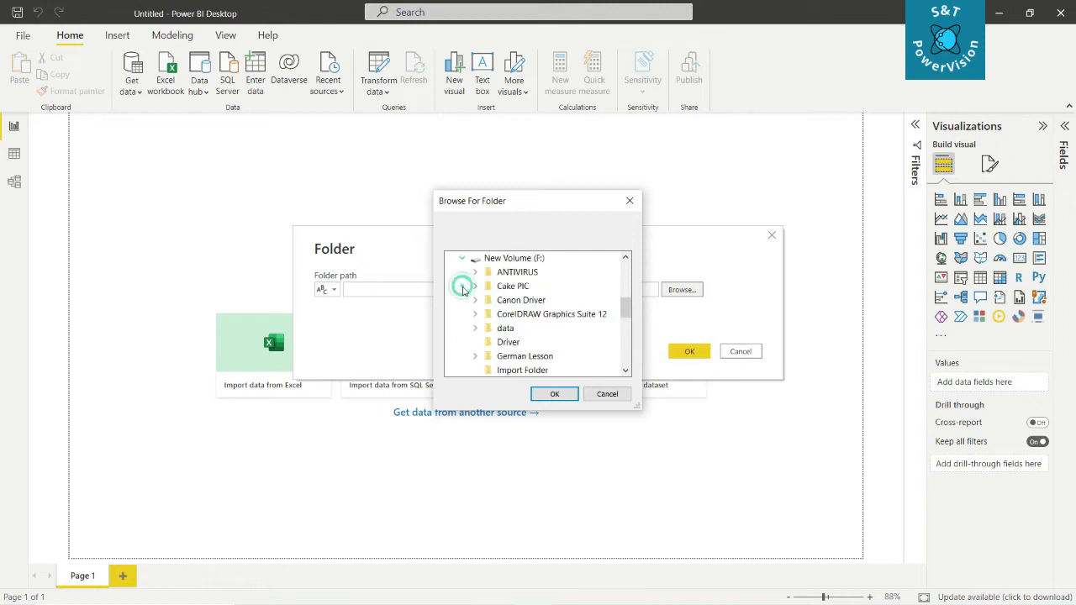
{"action": "scroll", "coordinate": [521, 320], "scroll_direction": "down", "scroll_amount": 1}
{"action": "left_click", "coordinate": [516, 328]}
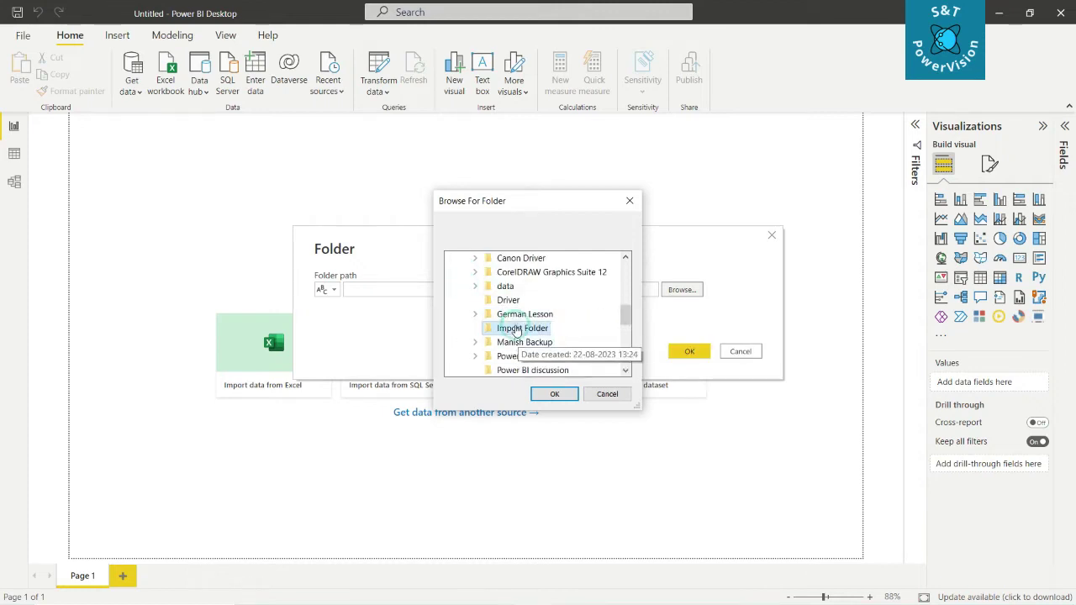
{"action": "left_click", "coordinate": [553, 394]}
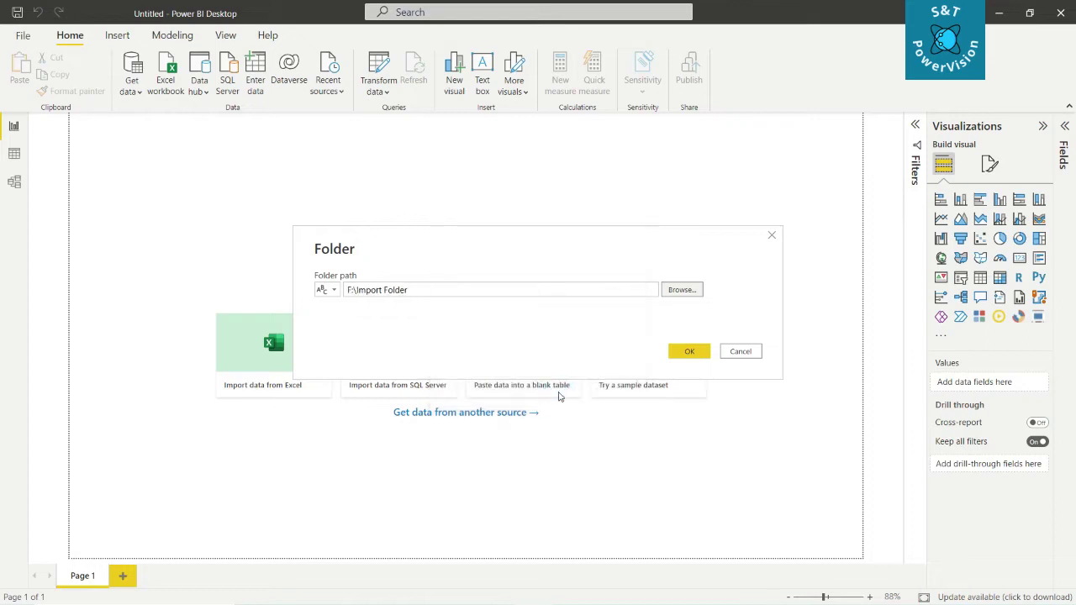
{"action": "left_click", "coordinate": [688, 352]}
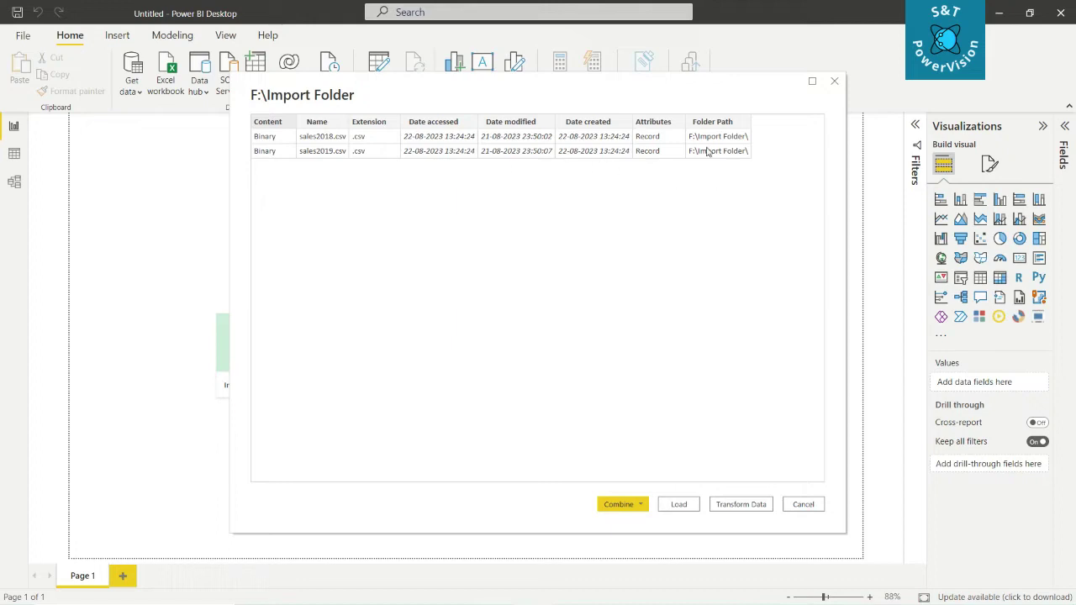
- Start combining the folder's files with Combine & Transform Data and preview sales2018.csv as the sample file
{"action": "left_click", "coordinate": [632, 507]}
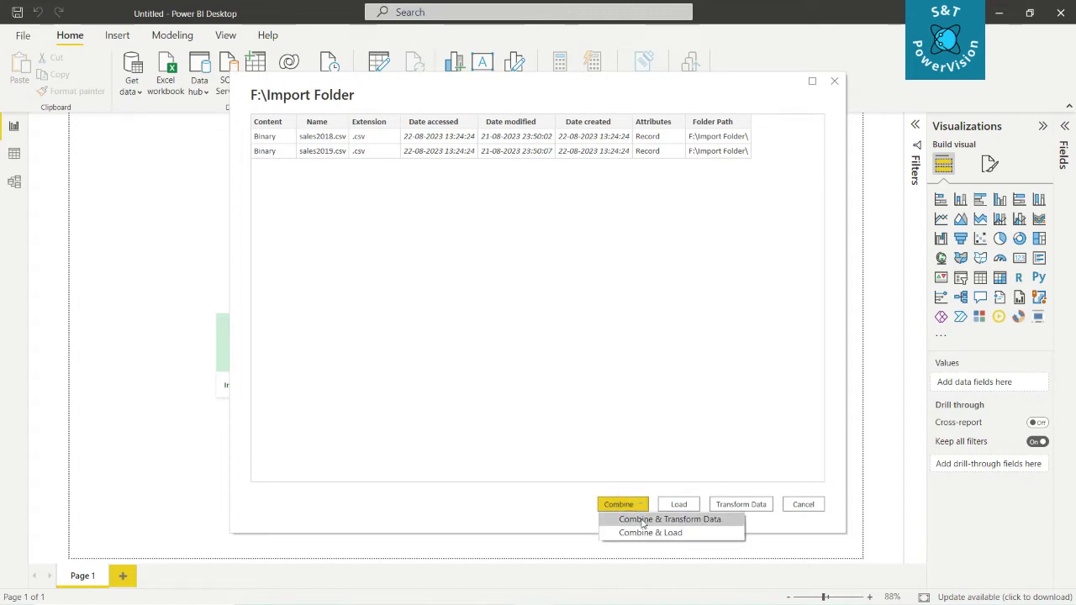
{"action": "left_click", "coordinate": [641, 522]}
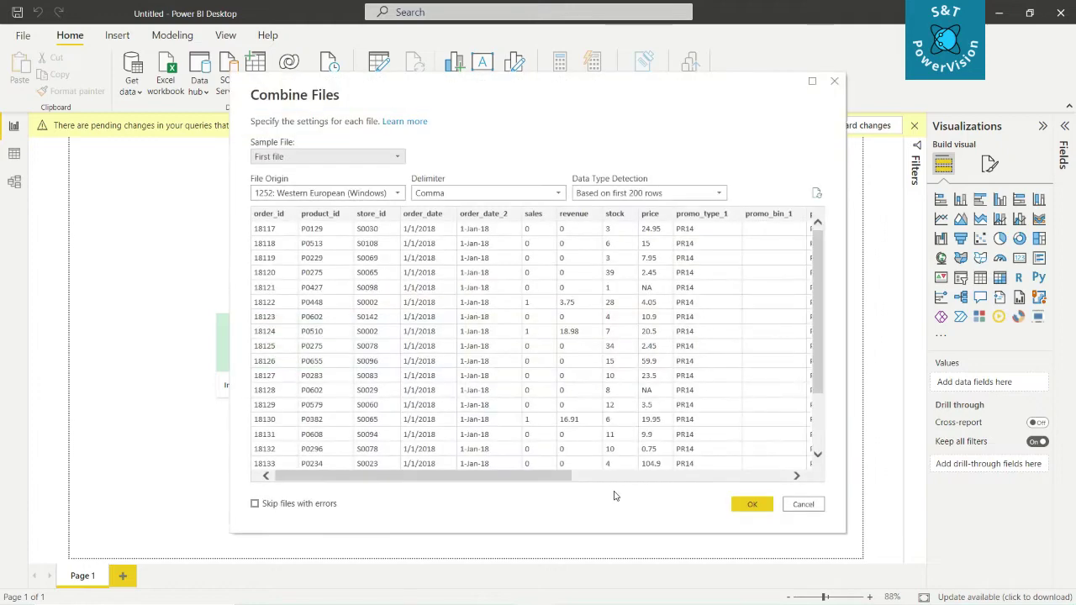
{"action": "left_click", "coordinate": [300, 158]}
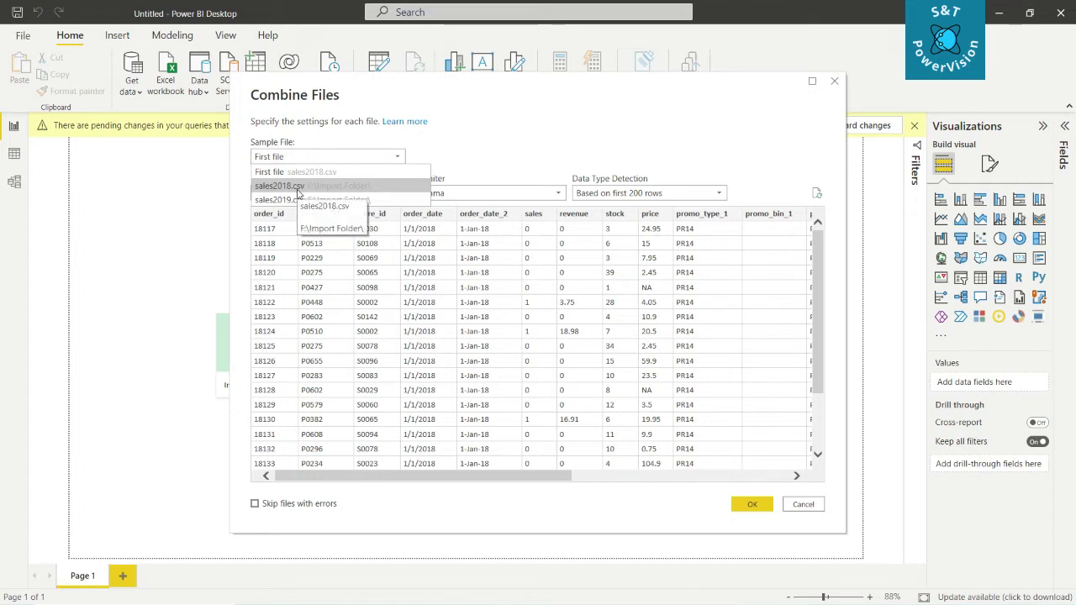
{"action": "left_click", "coordinate": [286, 186]}
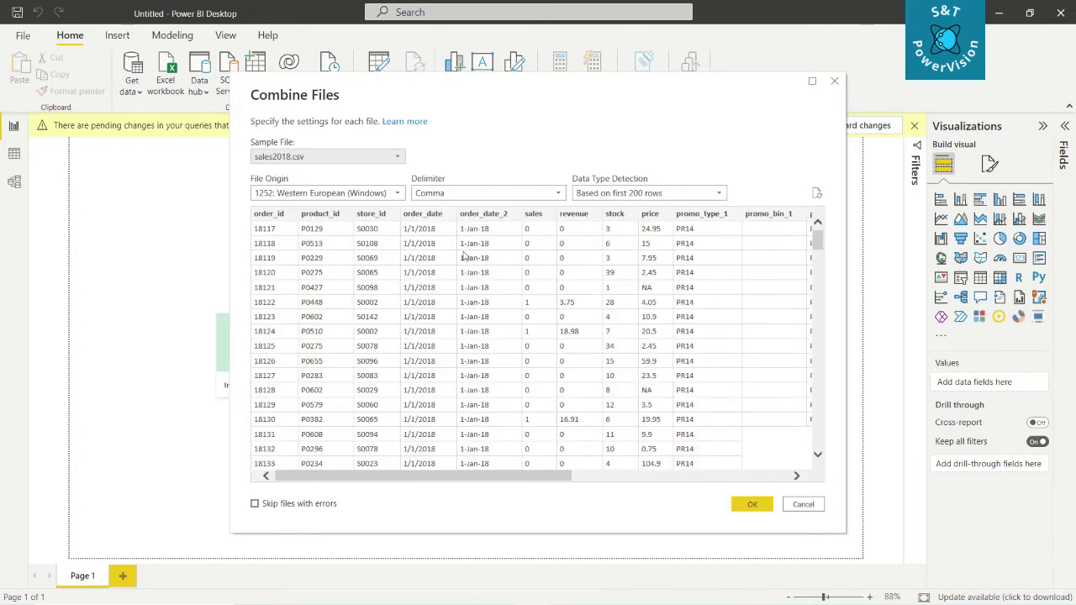
- Set the sample file to sales2019.csv, combine the files into one table and dismiss the load report
{"action": "left_click", "coordinate": [322, 158]}
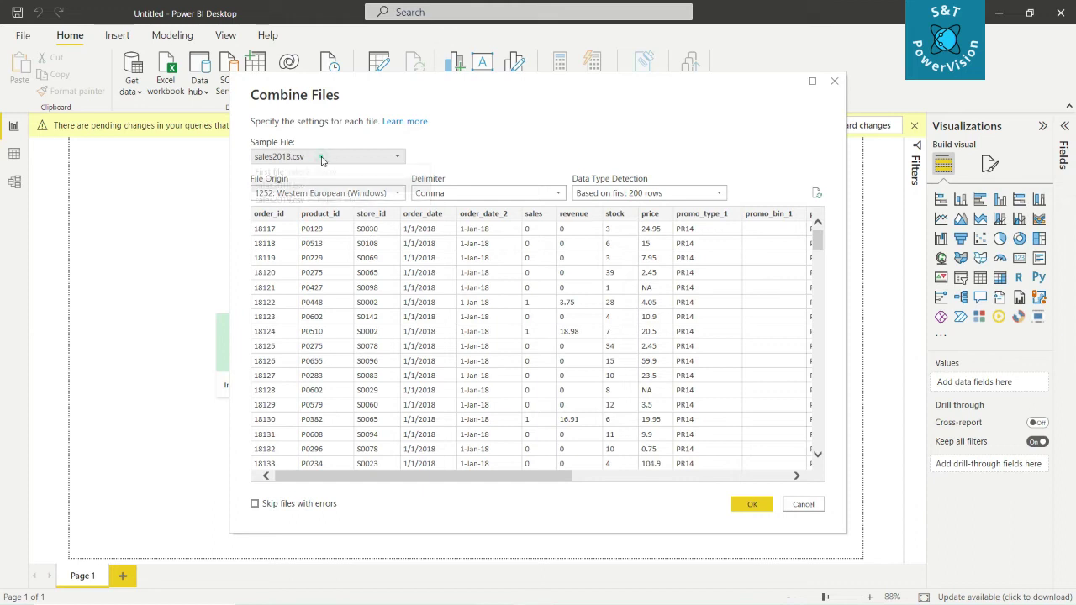
{"action": "left_click", "coordinate": [280, 198]}
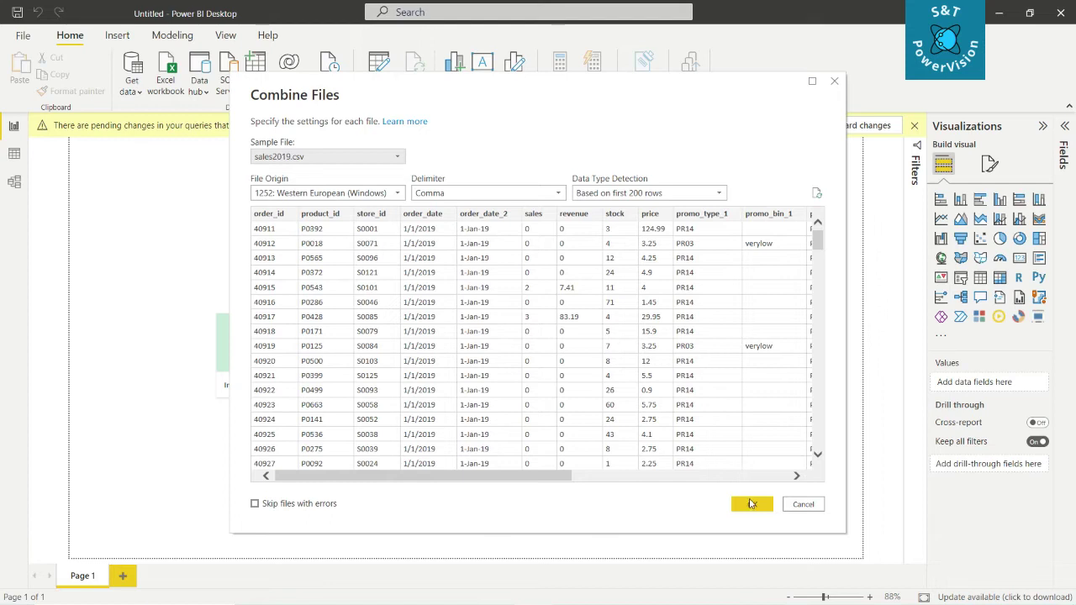
{"action": "left_click", "coordinate": [753, 505]}
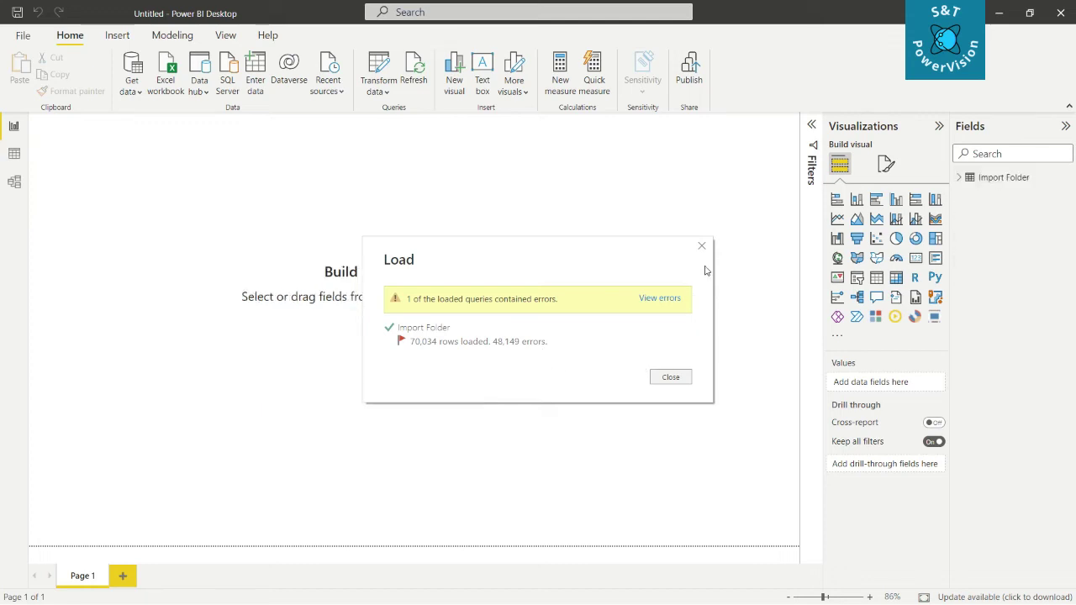
{"action": "left_click", "coordinate": [671, 377]}
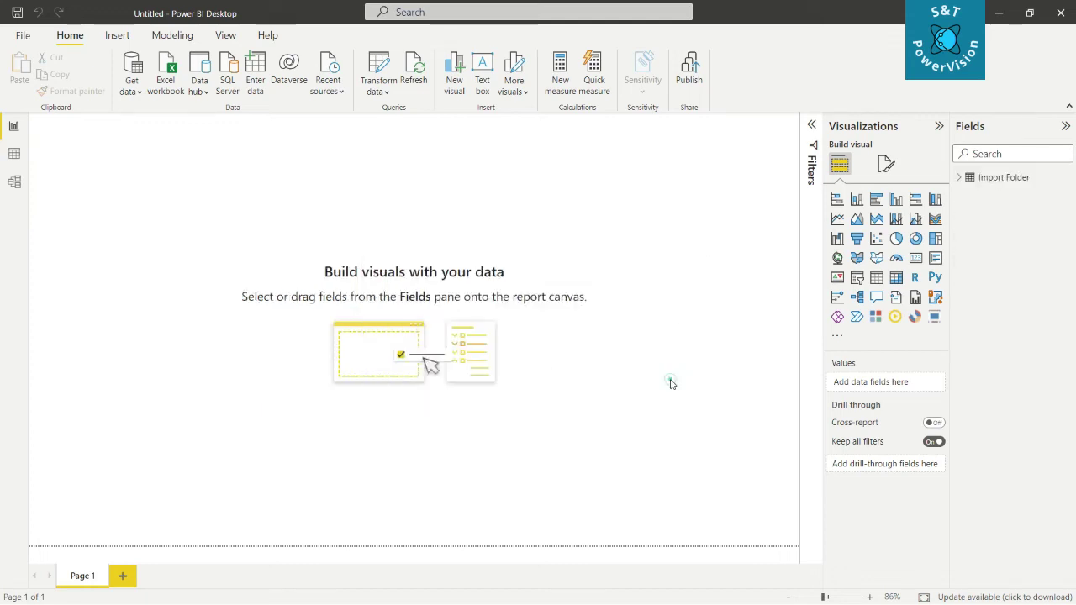
- Display the Import Folder table's fields and data rows, and check which source files the Source.Name filter lists
{"action": "left_click", "coordinate": [960, 179]}
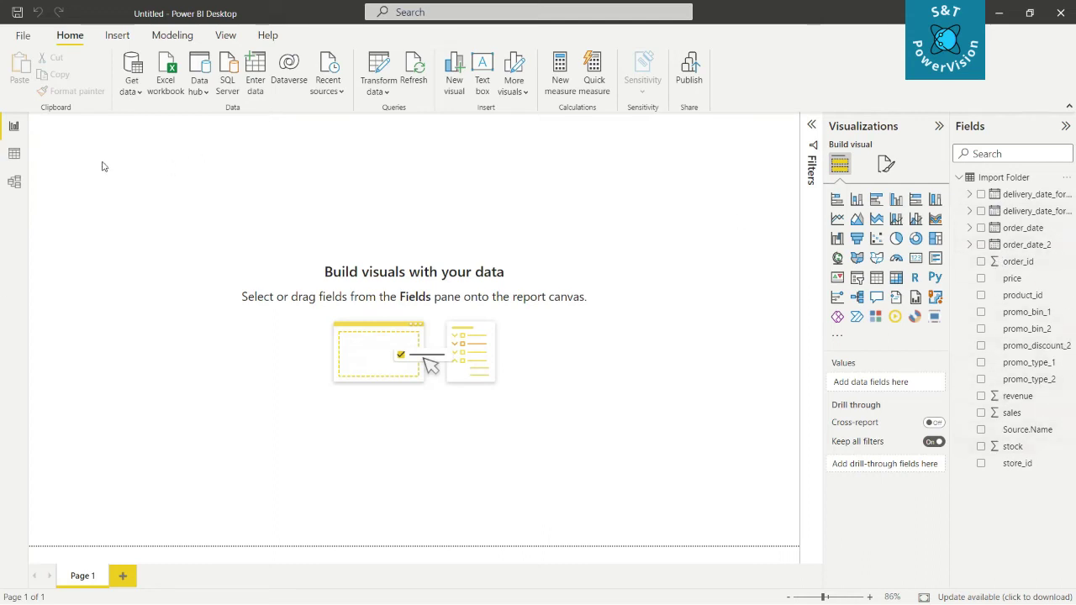
{"action": "left_click", "coordinate": [14, 155]}
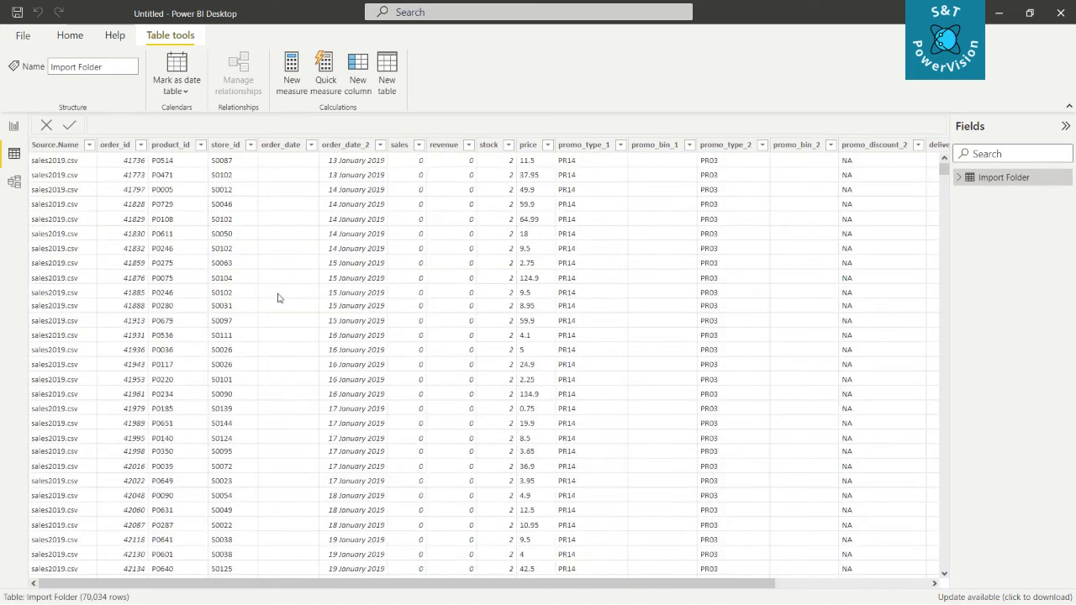
{"action": "left_click", "coordinate": [90, 147]}
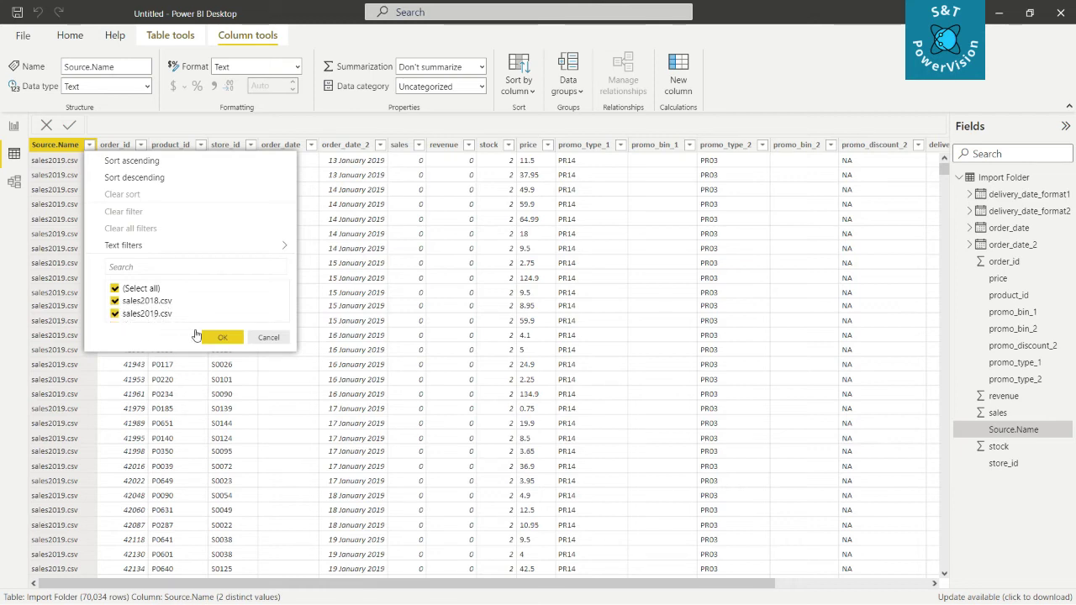
{"action": "left_click", "coordinate": [216, 338]}
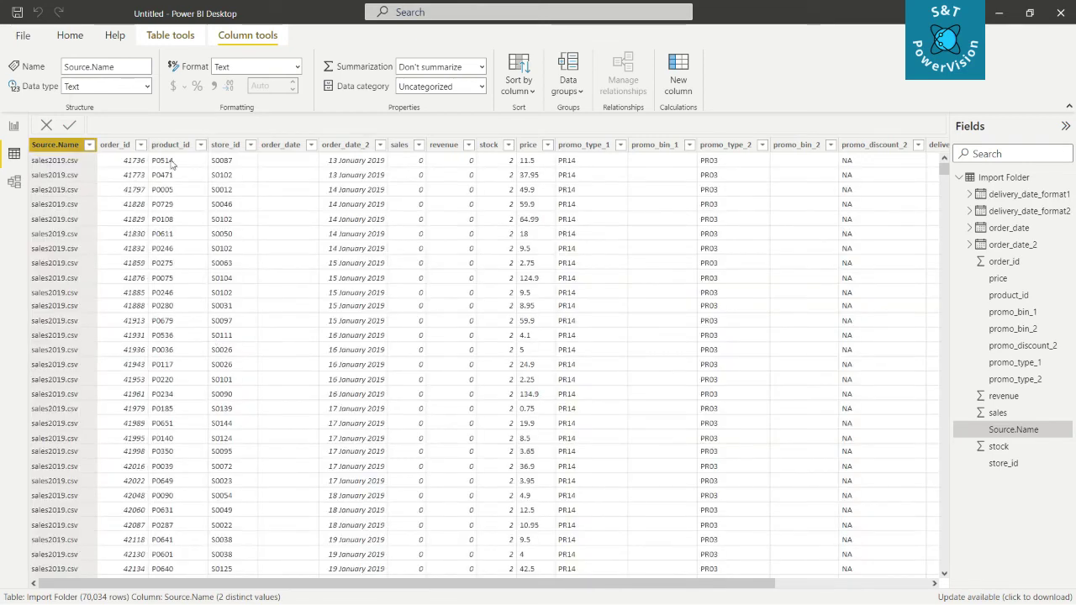
- Look through the distinct product_id values in the column's filter list without applying a filter
{"action": "left_click", "coordinate": [201, 145]}
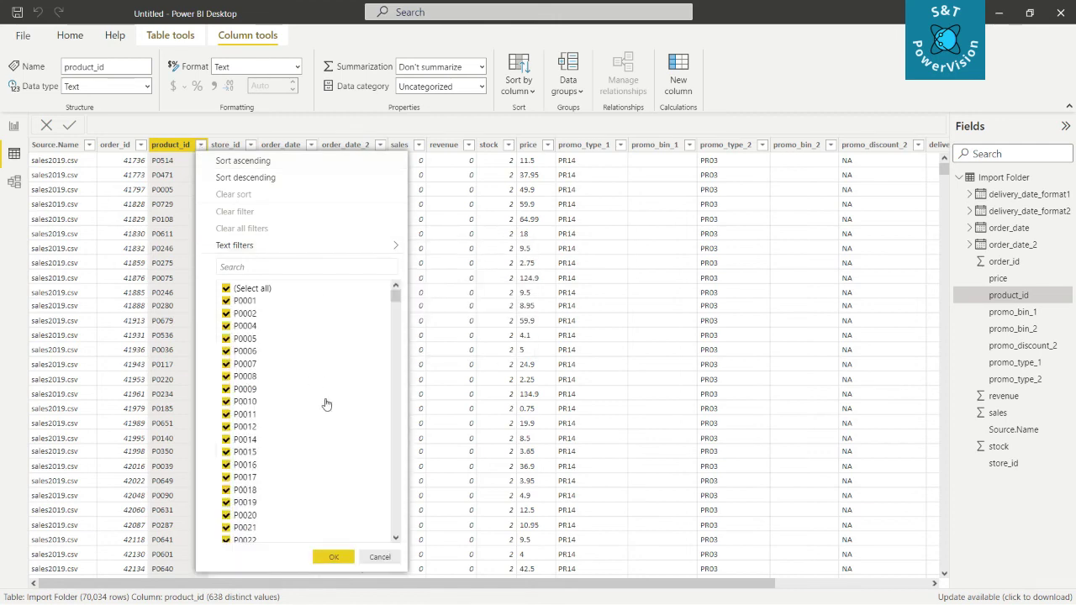
{"action": "left_click_drag", "start_coordinate": [395, 296], "coordinate": [393, 532]}
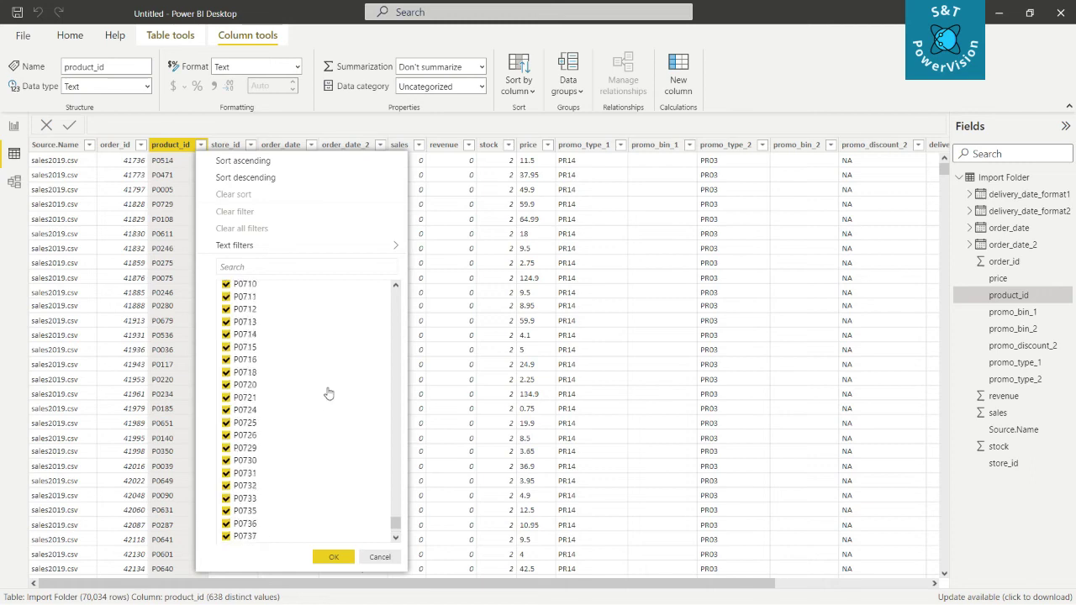
{"action": "scroll", "coordinate": [324, 369], "scroll_direction": "up", "scroll_amount": 10}
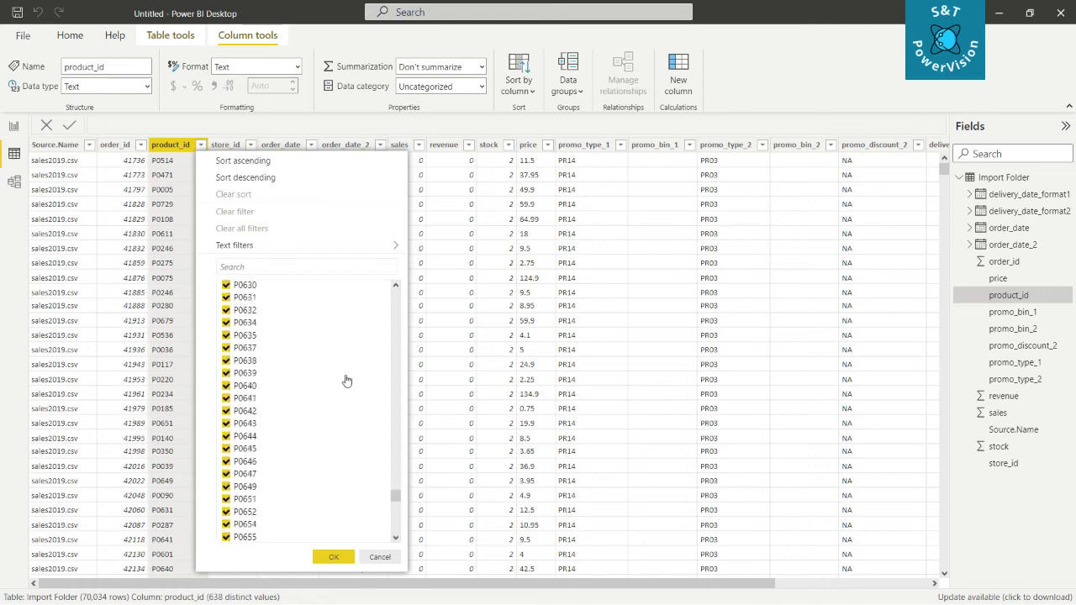
{"action": "left_click_drag", "start_coordinate": [396, 498], "coordinate": [404, 289]}
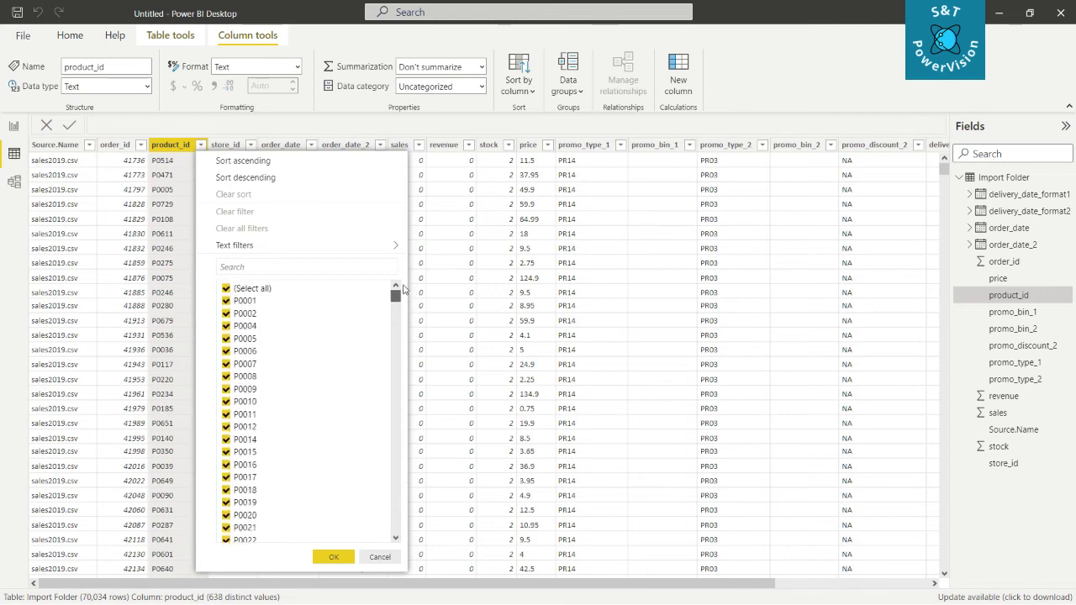
{"action": "left_click", "coordinate": [380, 557]}
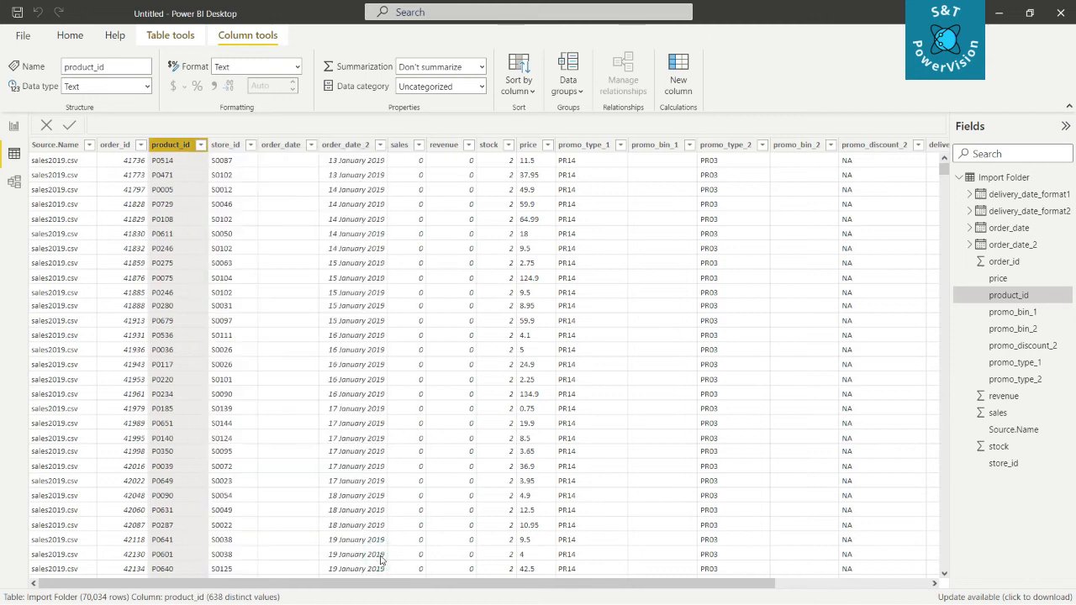
- Look through the distinct store_id values in the filter list and inspect the table's remaining columns and further rows
{"action": "left_click", "coordinate": [250, 145]}
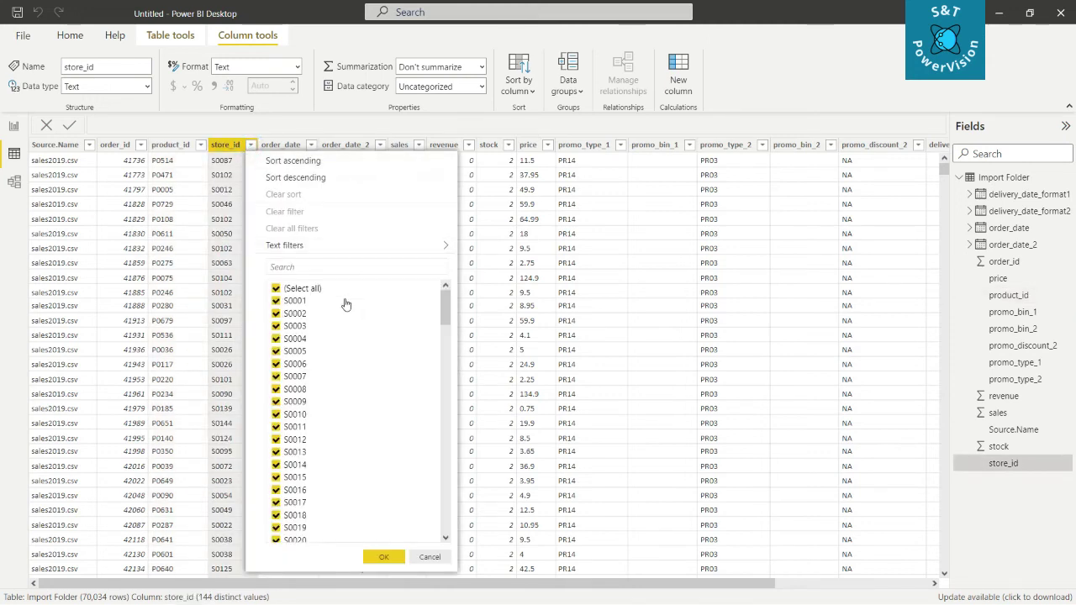
{"action": "scroll", "coordinate": [328, 389], "scroll_direction": "down", "scroll_amount": 3}
{"action": "scroll", "coordinate": [328, 389], "scroll_direction": "down", "scroll_amount": 20}
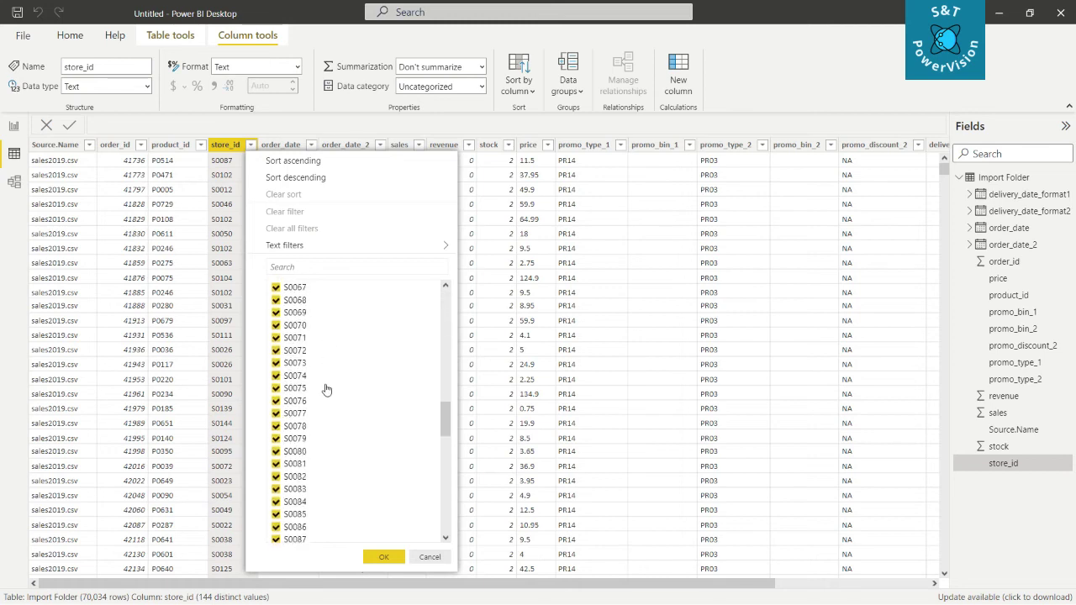
{"action": "scroll", "coordinate": [326, 393], "scroll_direction": "down", "scroll_amount": 3}
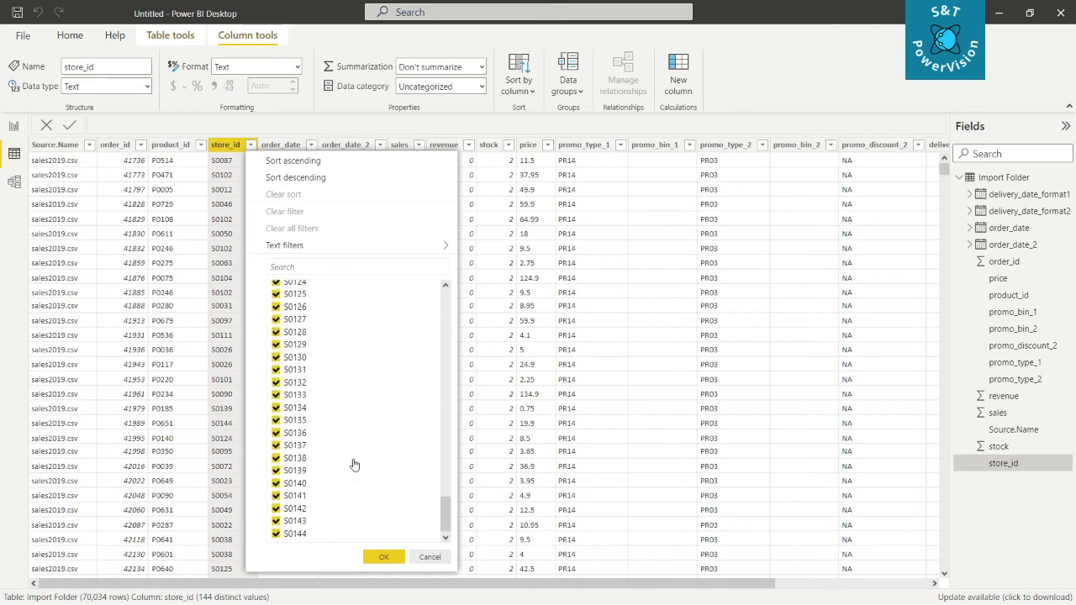
{"action": "left_click", "coordinate": [383, 557]}
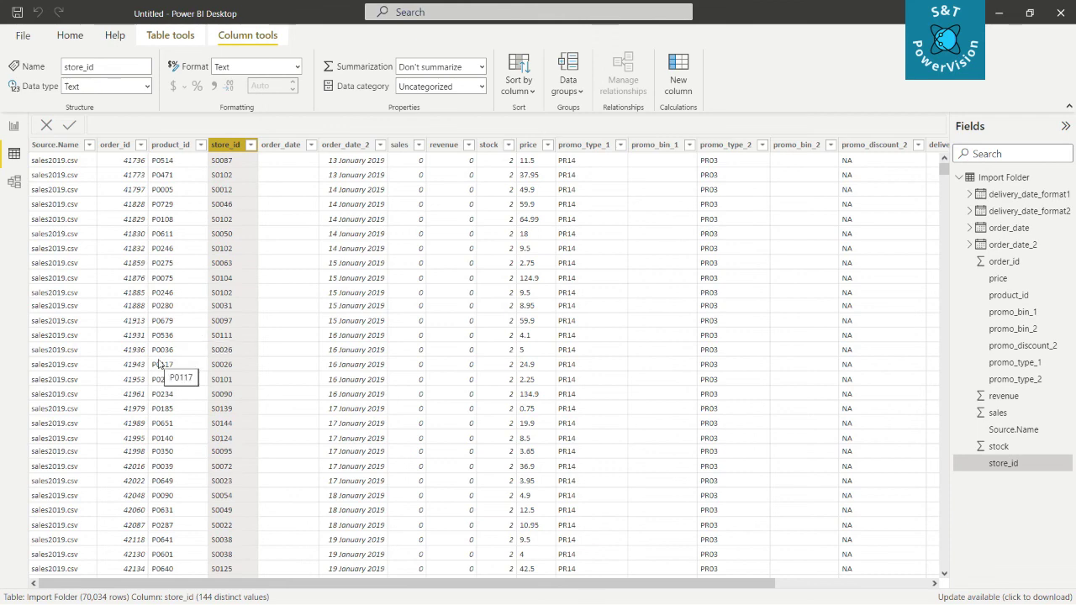
{"action": "left_click_drag", "start_coordinate": [276, 584], "coordinate": [452, 601]}
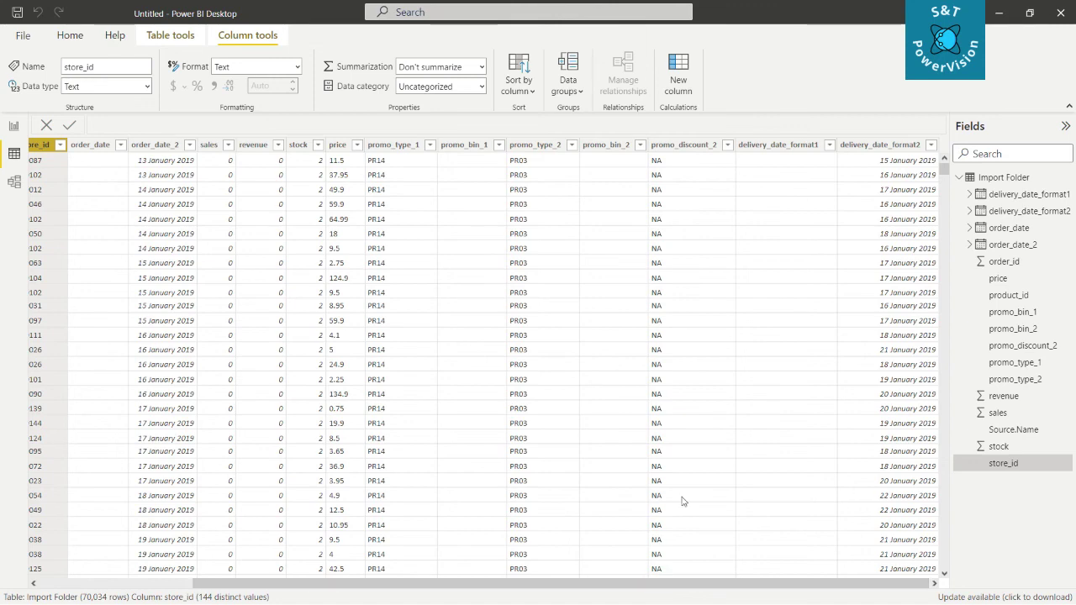
{"action": "scroll", "coordinate": [639, 303], "scroll_direction": "down", "scroll_amount": 20}
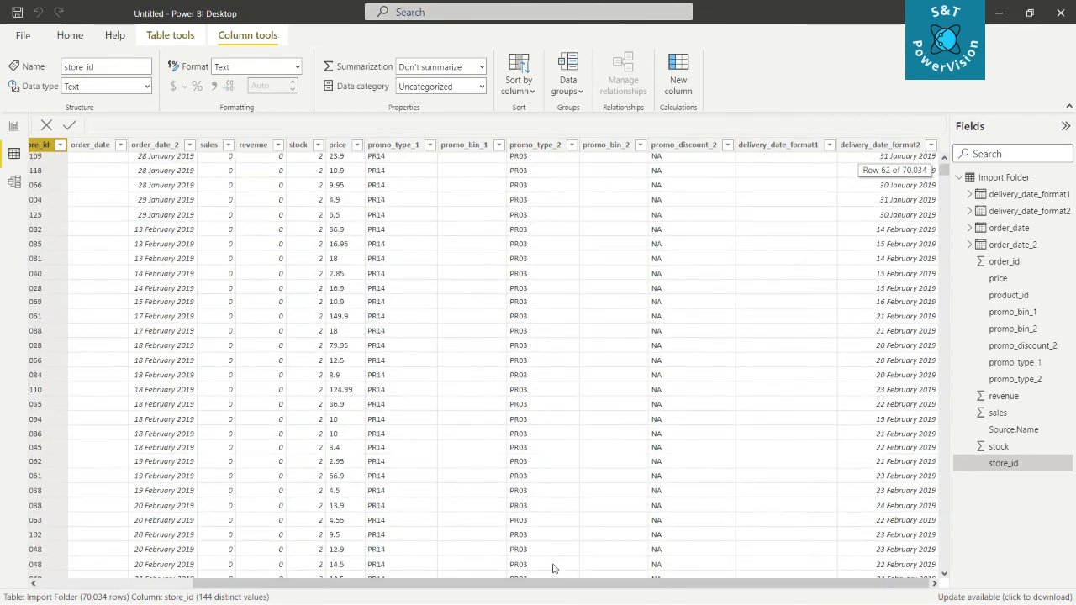